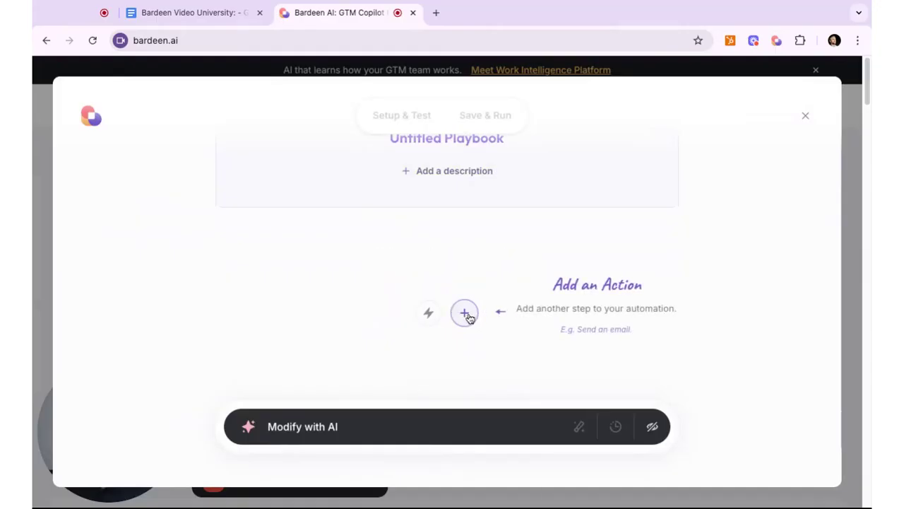
# Step: Add the Get table from Google Sheet action to the untitled playbook, searching the actions for "google sheets"
pyautogui.click(468, 318)
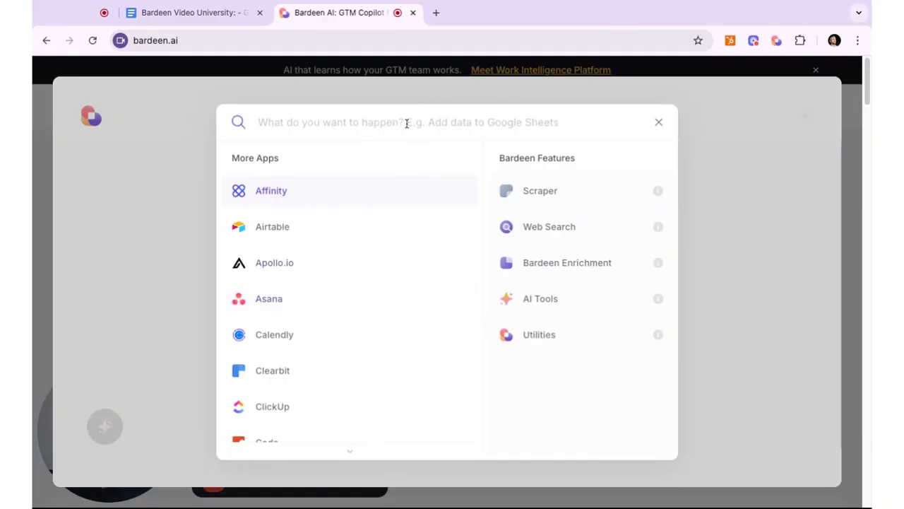
pyautogui.scroll(-10, 396, 280)
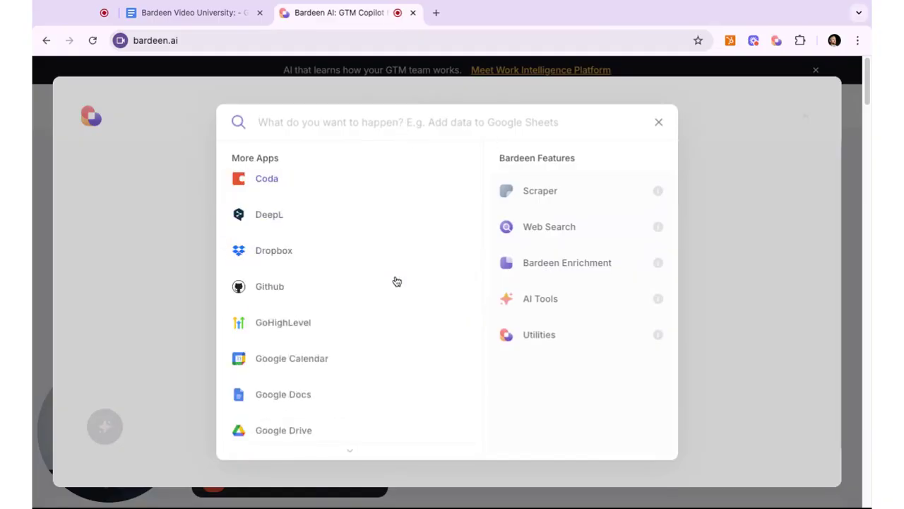
pyautogui.scroll(10, 395, 275)
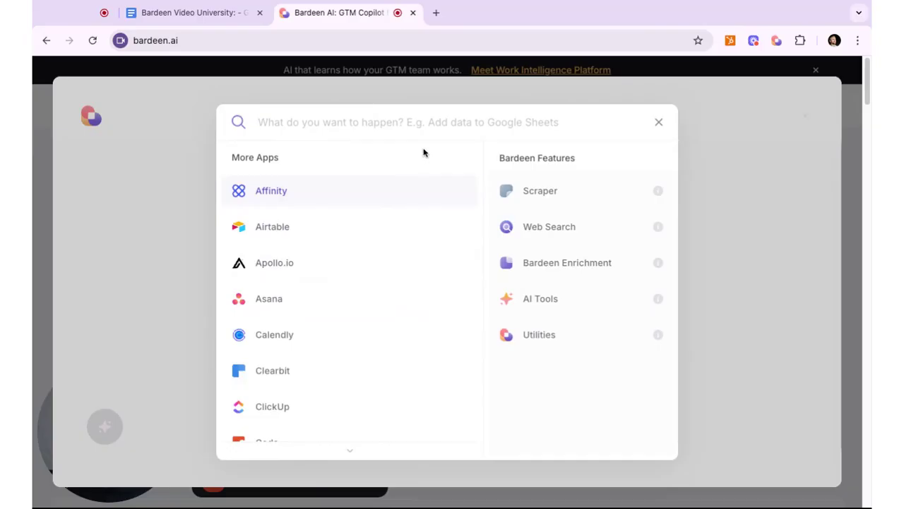
pyautogui.write('google s')
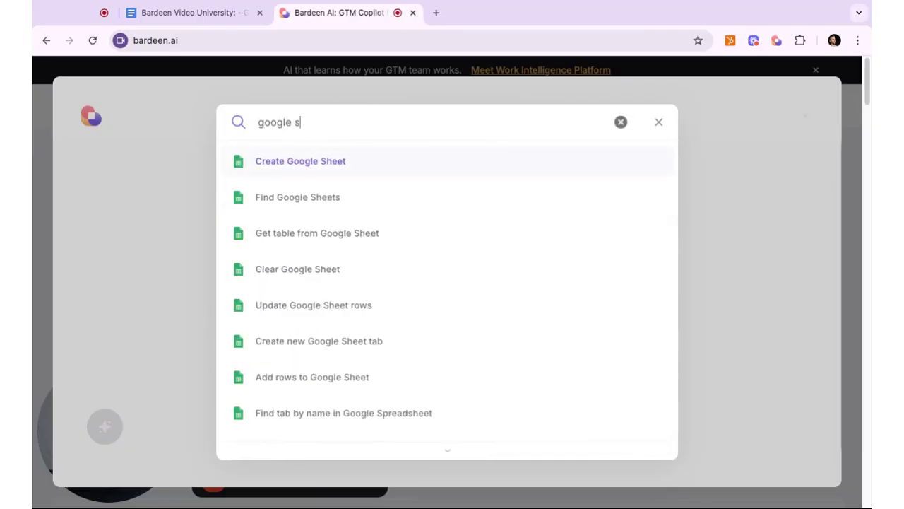
pyautogui.write('heets')
pyautogui.scroll(-1, 397, 237)
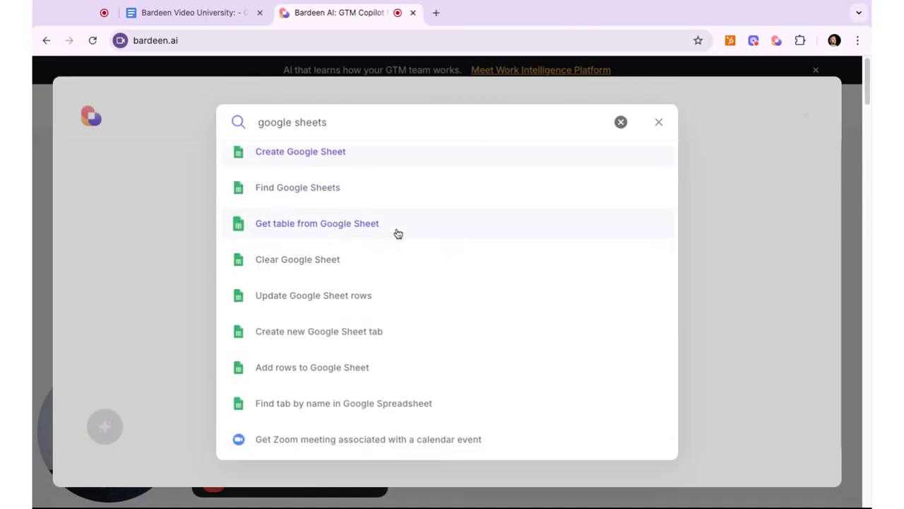
pyautogui.scroll(1, 398, 234)
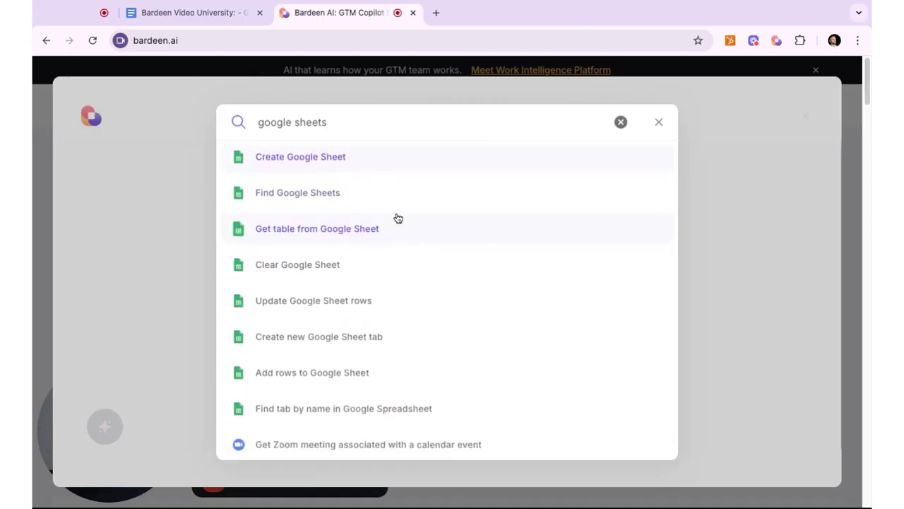
pyautogui.scroll(1, 393, 215)
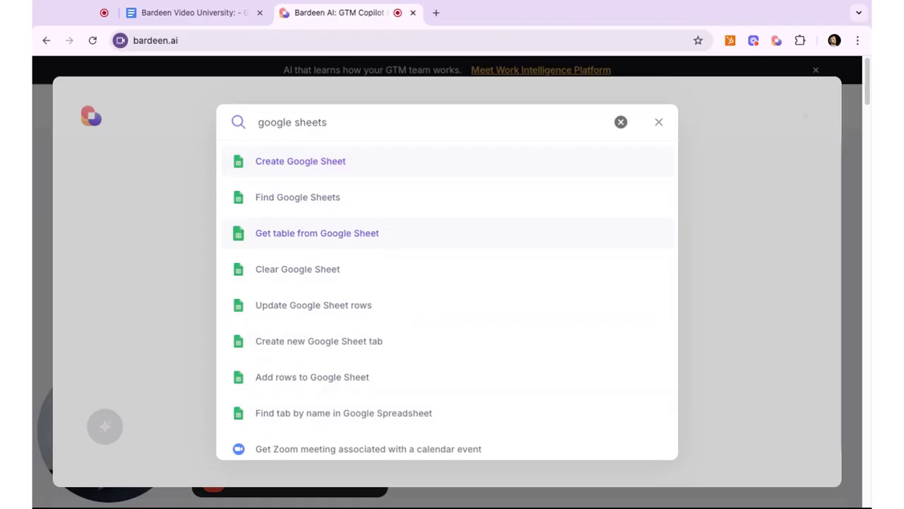
pyautogui.click(395, 233)
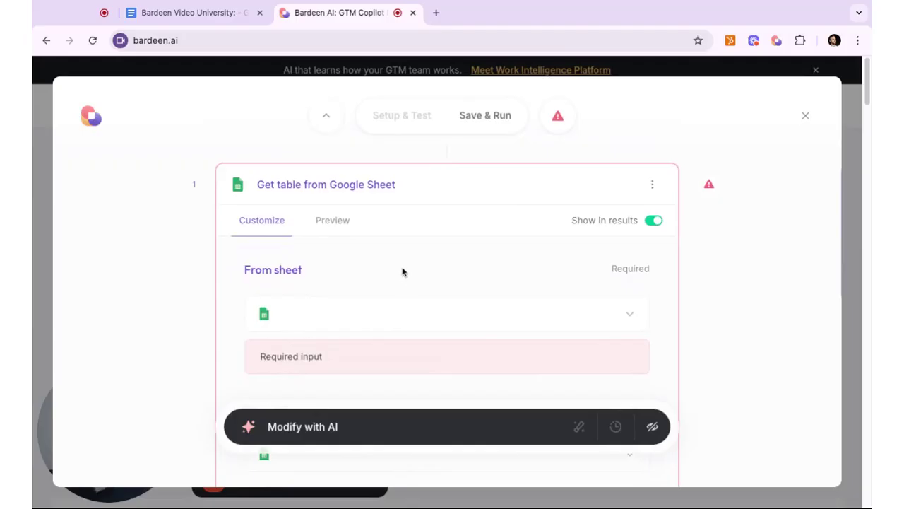
# Step: Set the action's source sheet to "my leads sheet" and its source tab to Sheet1
pyautogui.click(353, 316)
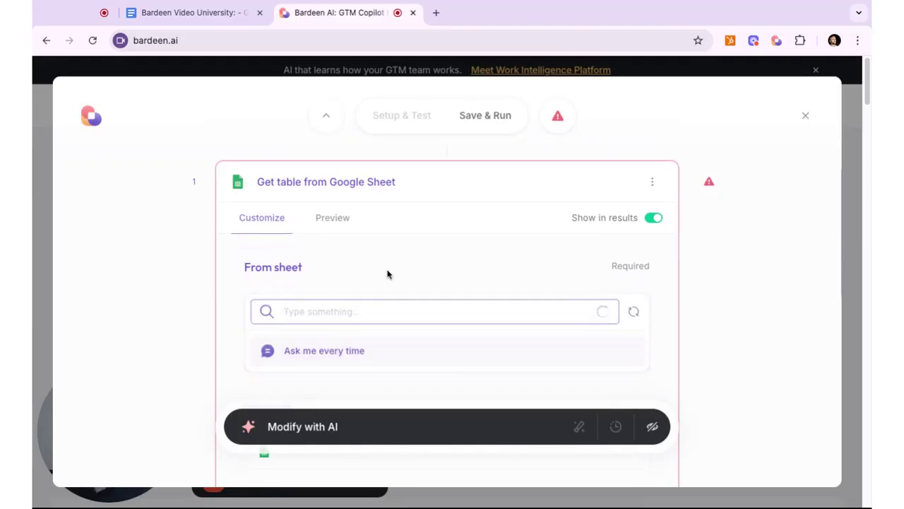
pyautogui.scroll(-1, 389, 262)
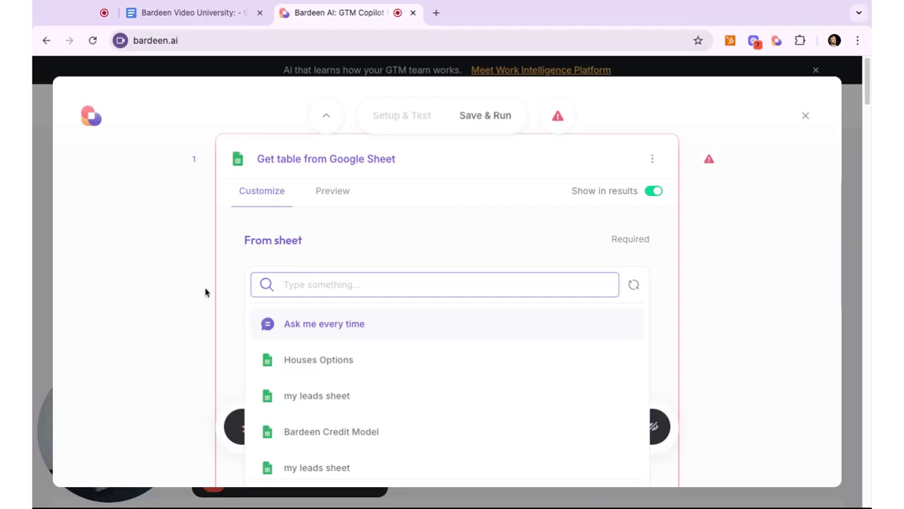
pyautogui.click(296, 467)
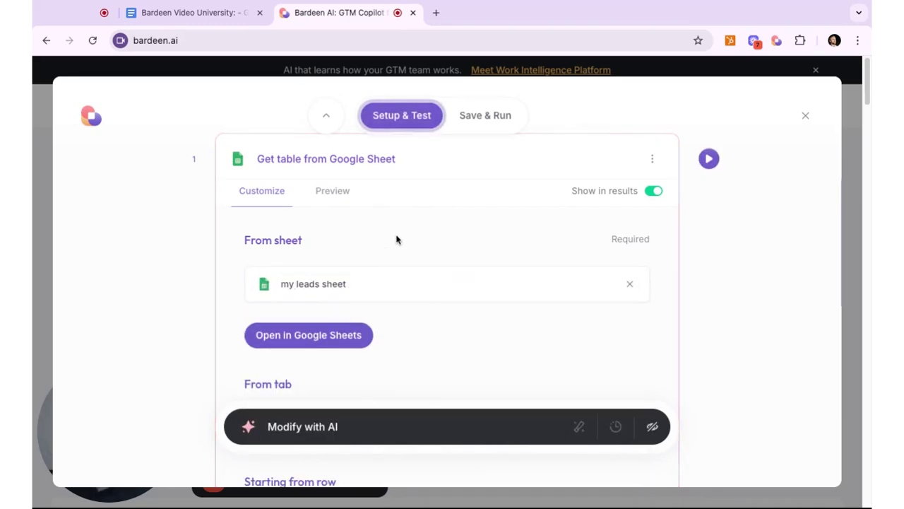
pyautogui.scroll(-3, 396, 240)
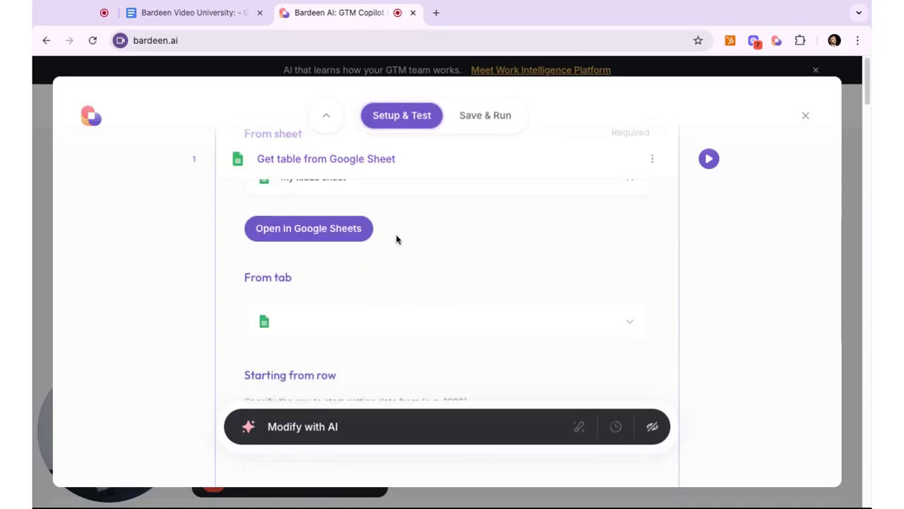
pyautogui.click(335, 307)
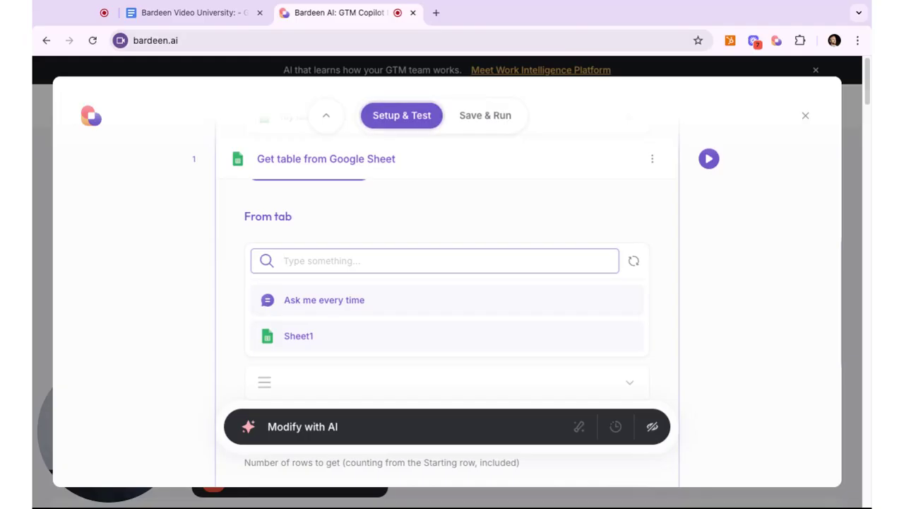
pyautogui.click(320, 337)
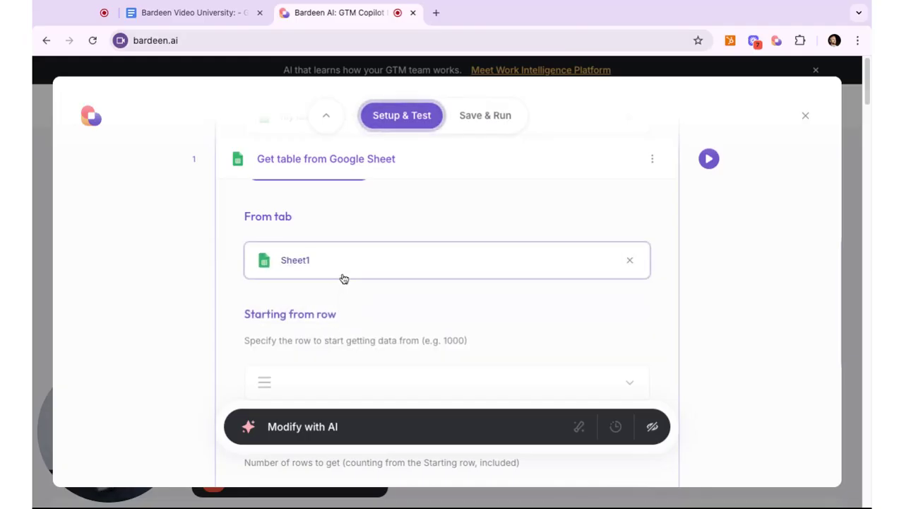
# Step: Set the number of rows to get from the sheet to 5
pyautogui.scroll(-2, 344, 279)
pyautogui.scroll(-4, 342, 283)
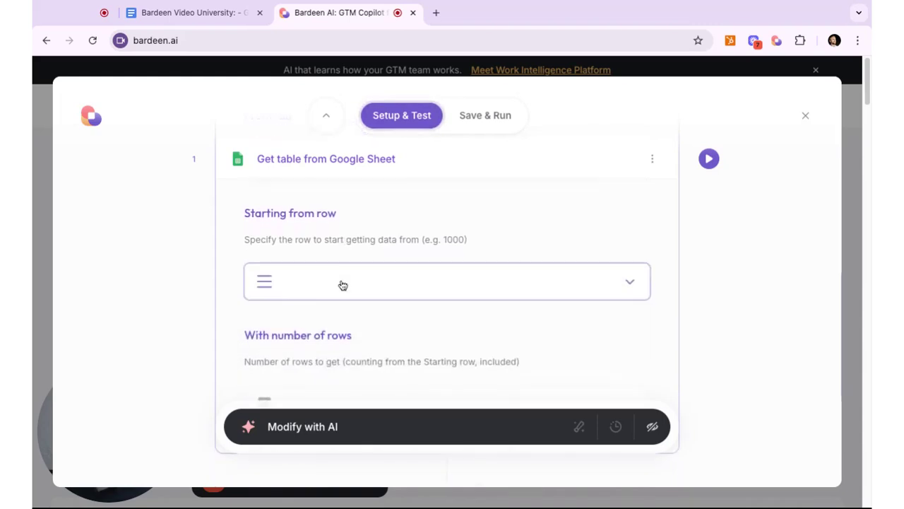
pyautogui.scroll(2, 339, 282)
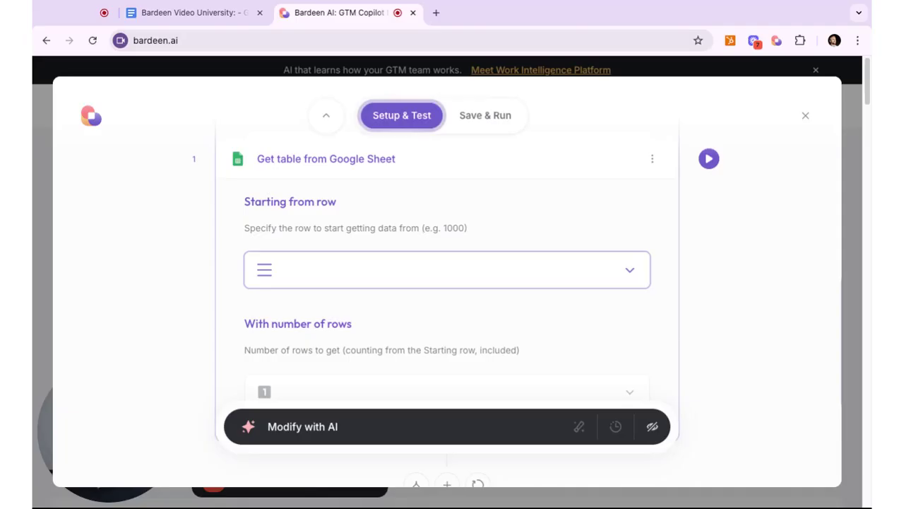
pyautogui.scroll(-1, 374, 297)
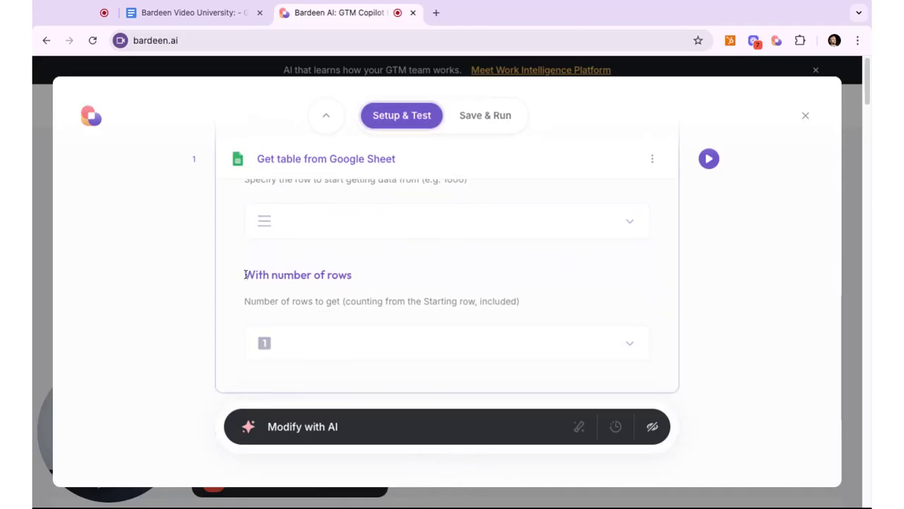
pyautogui.click(375, 359)
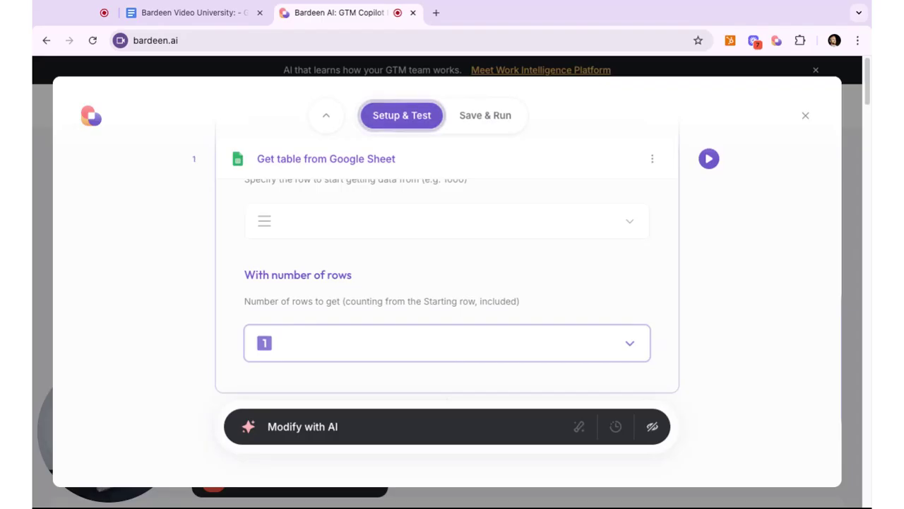
pyautogui.scroll(-1, 404, 297)
pyautogui.scroll(1, 400, 295)
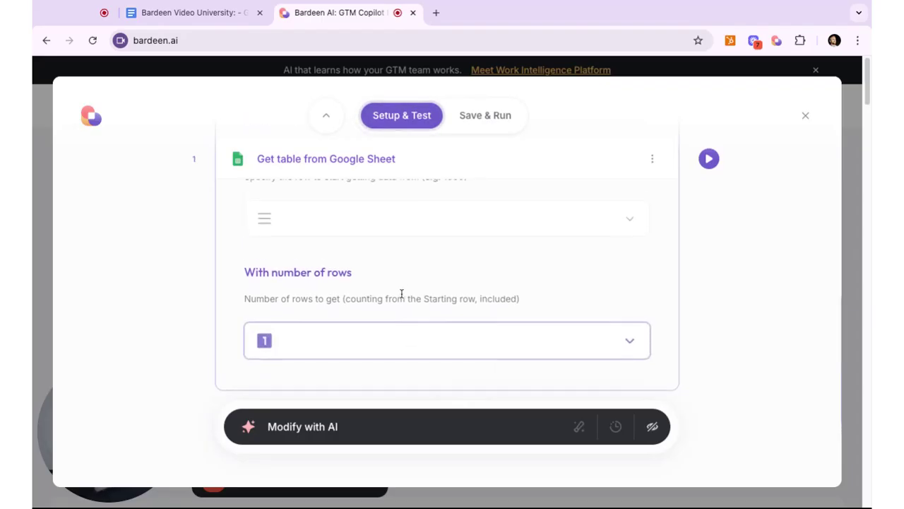
pyautogui.click(346, 344)
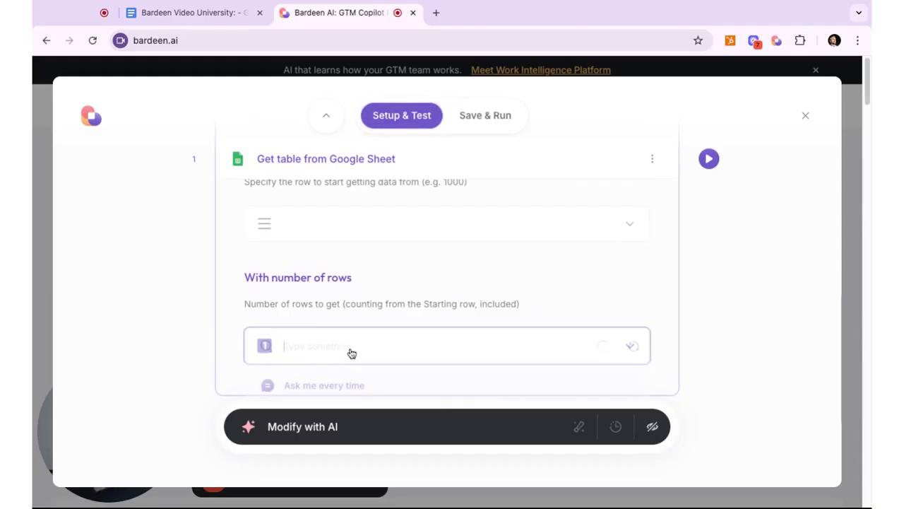
pyautogui.write('5')
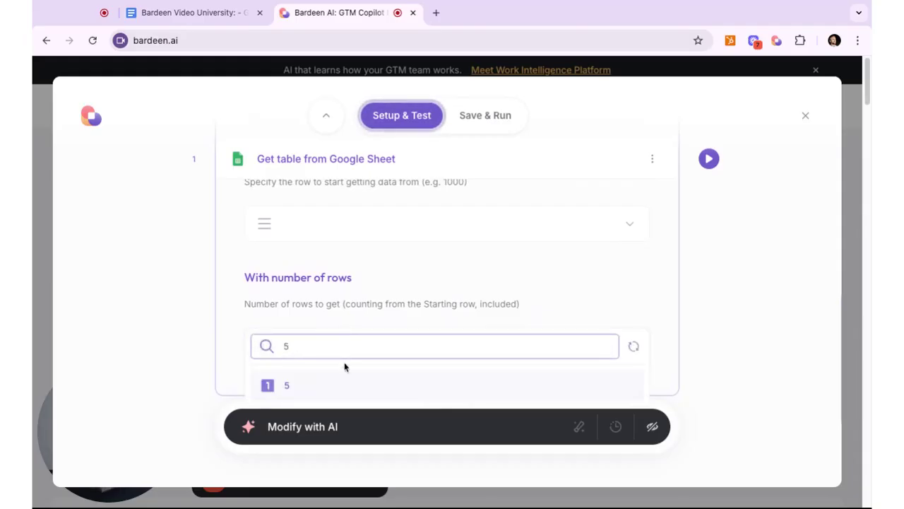
pyautogui.click(350, 384)
# Step: Set the starting row of the Google Sheet action to First
pyautogui.scroll(3, 347, 323)
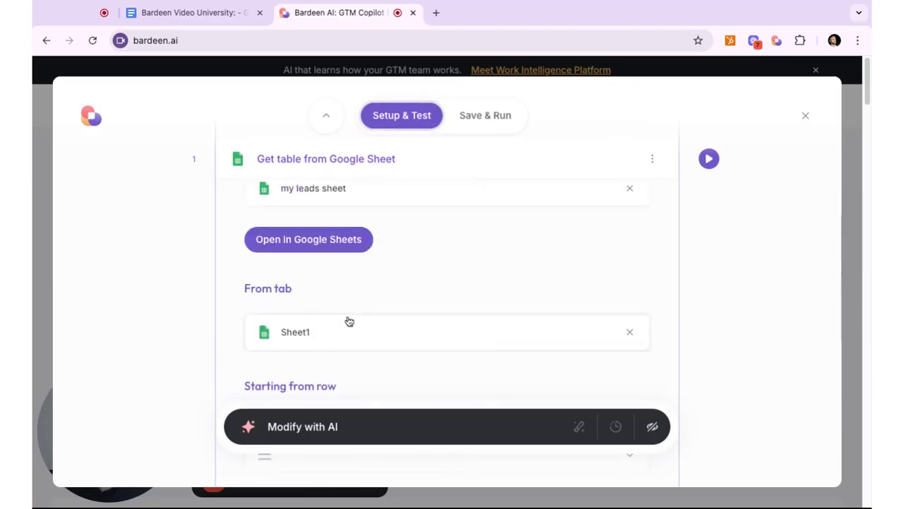
pyautogui.scroll(-3, 346, 319)
pyautogui.scroll(1, 346, 320)
pyautogui.click(356, 244)
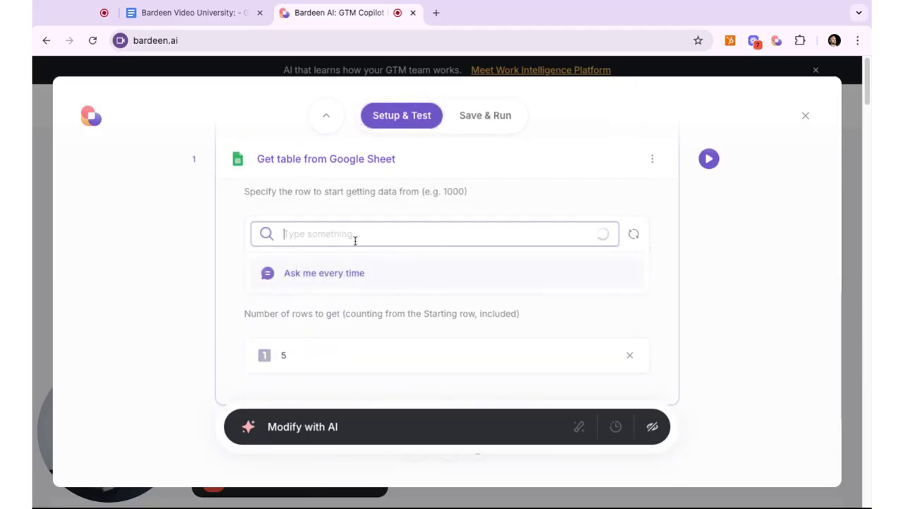
pyautogui.write('1')
pyautogui.click(354, 286)
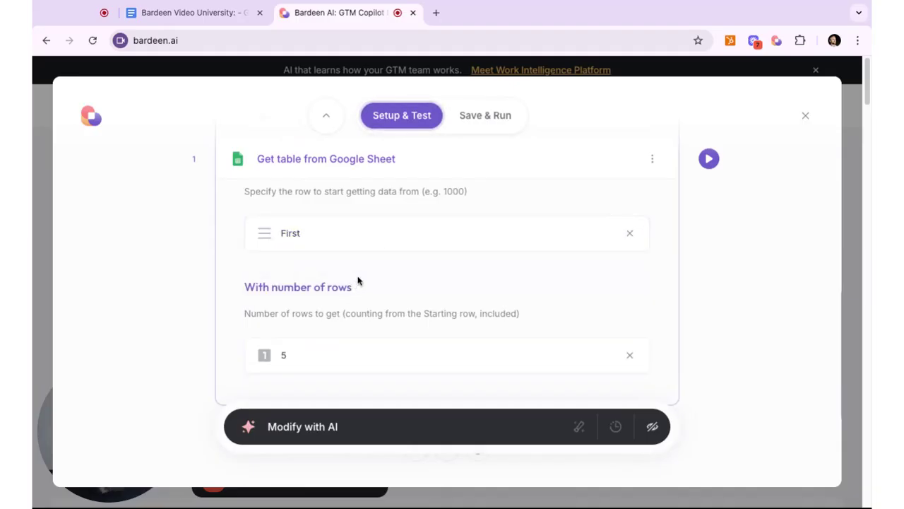
# Step: Clear the starting row and number of rows, and make the starting row ask every time with the argument title "Starting from row"
pyautogui.click(631, 236)
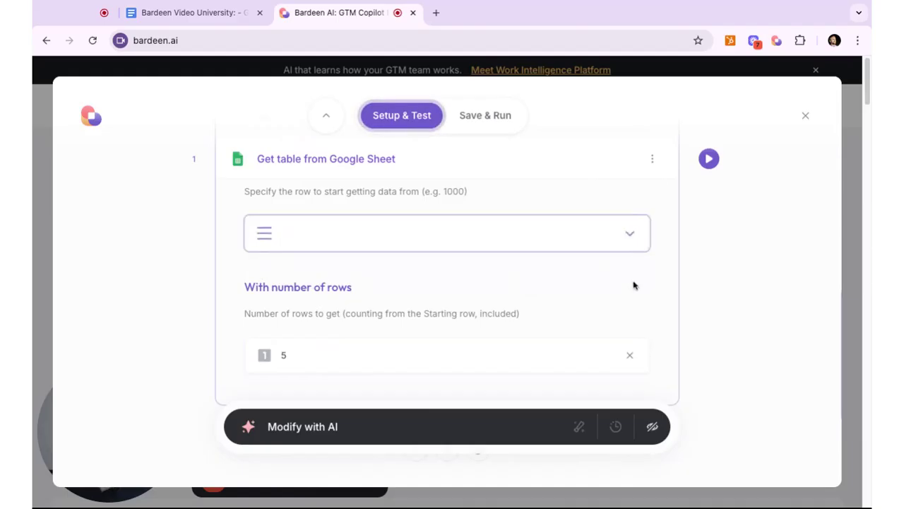
pyautogui.click(630, 355)
pyautogui.click(351, 230)
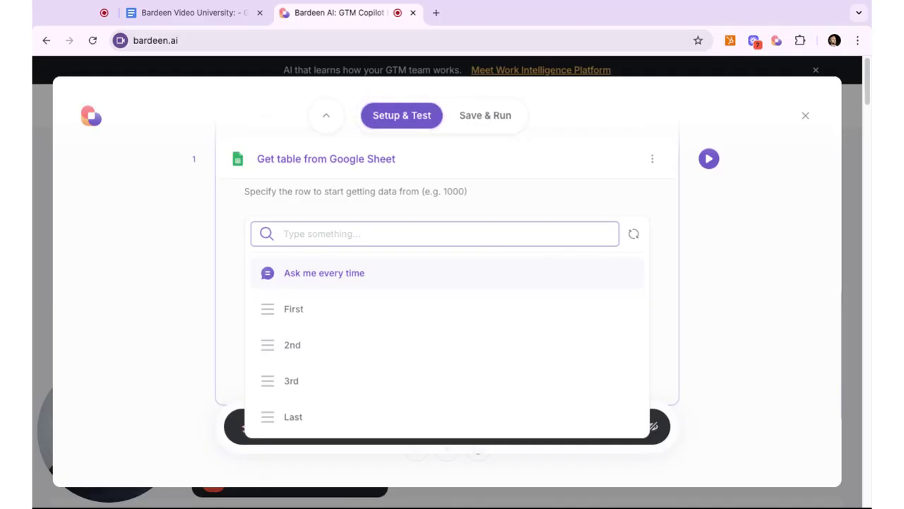
pyautogui.click(404, 274)
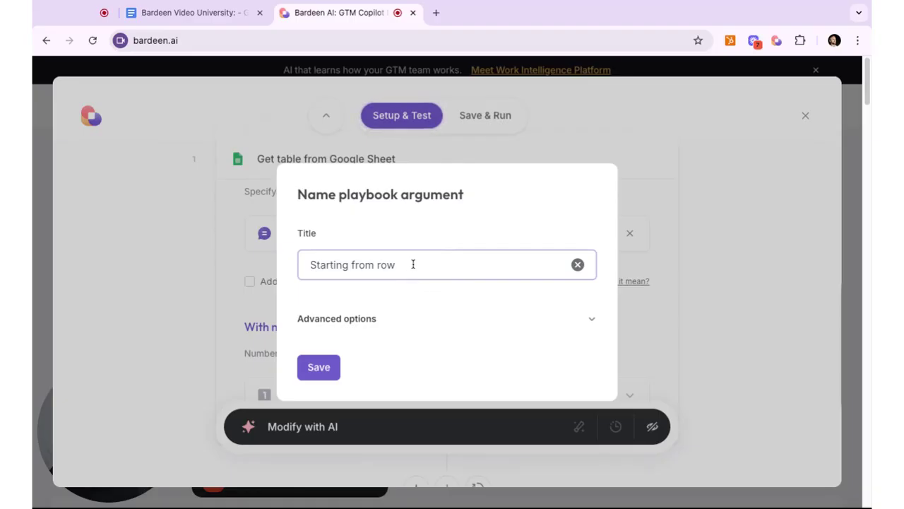
pyautogui.click(333, 371)
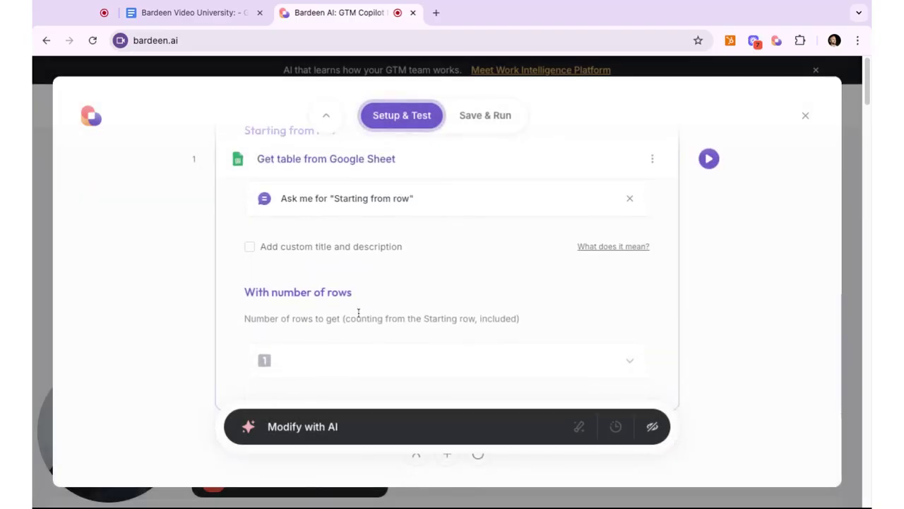
# Step: Make the number of rows ask every time, titling the argument with a question about how many rows the named person wants
pyautogui.click(349, 361)
pyautogui.click(332, 407)
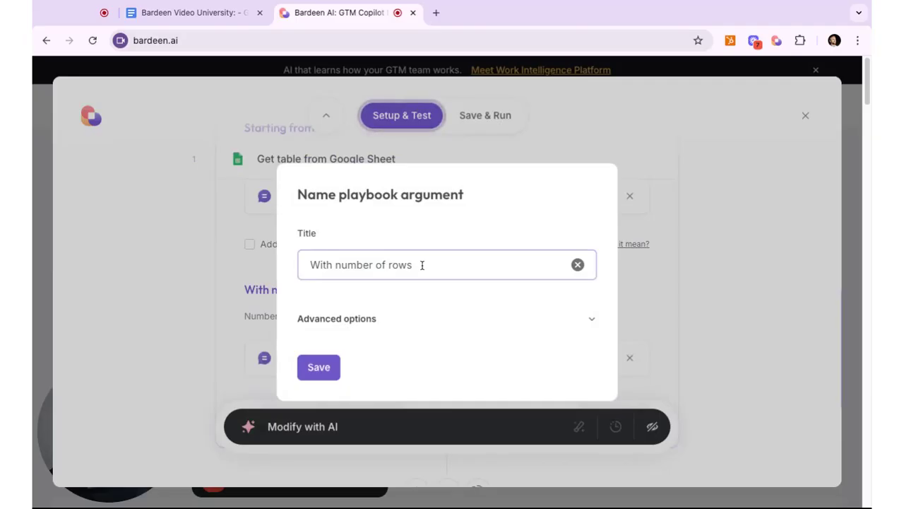
pyautogui.press('super+a')
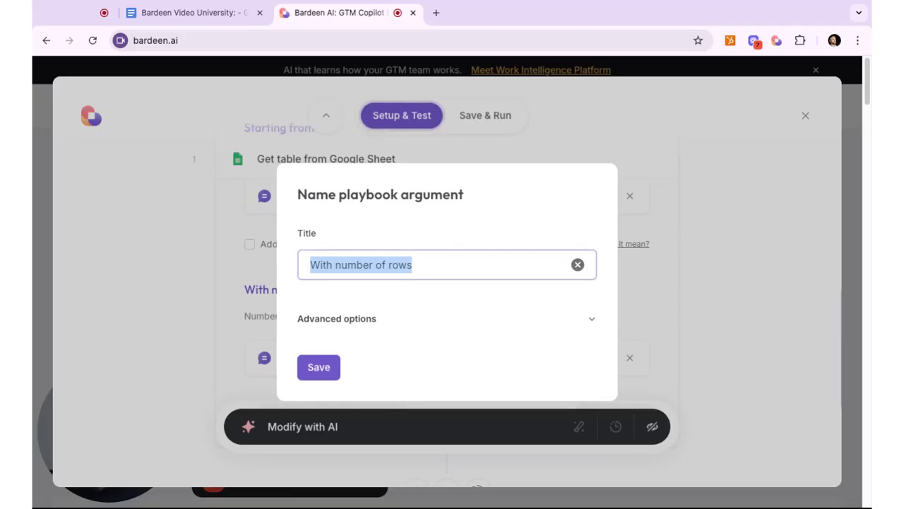
pyautogui.write('How')
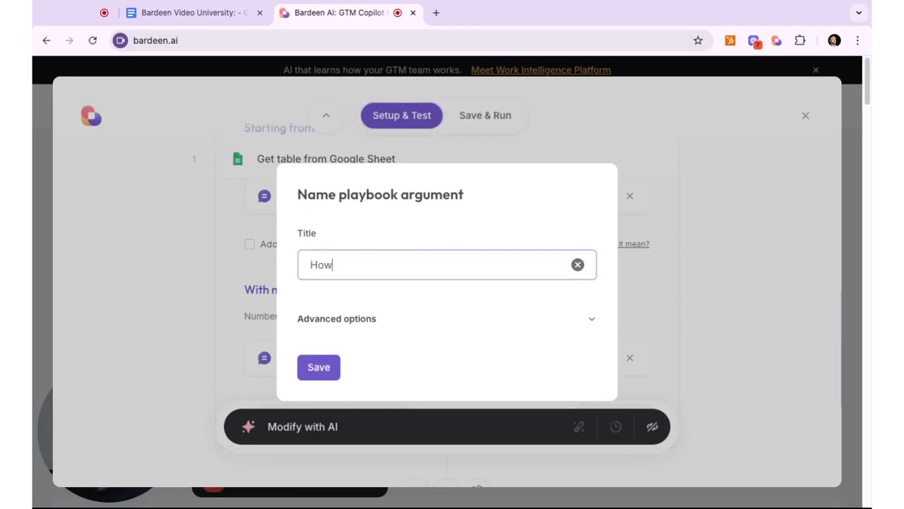
pyautogui.write(' many rows')
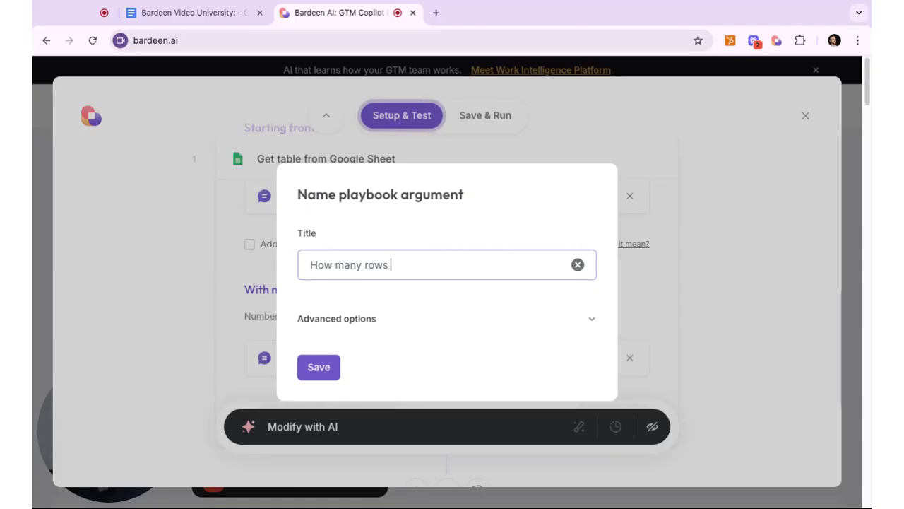
pyautogui.write(' does Tyler want?')
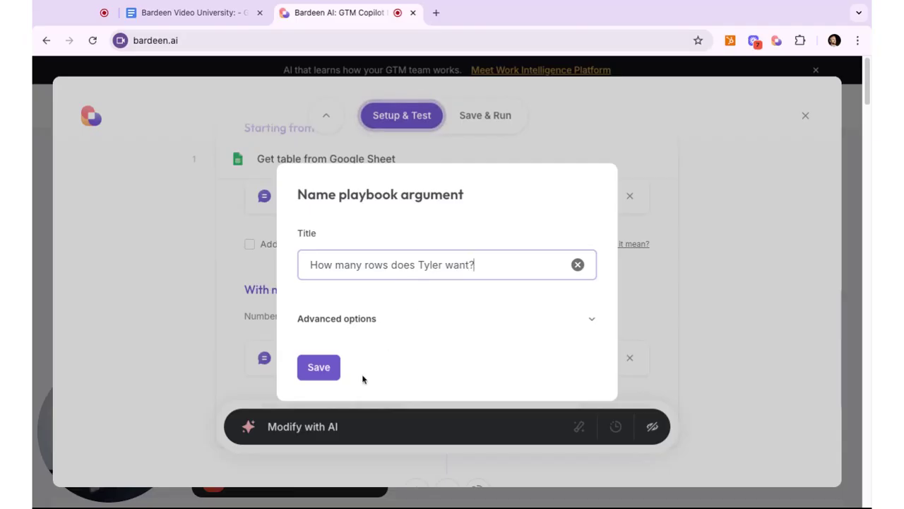
pyautogui.click(327, 366)
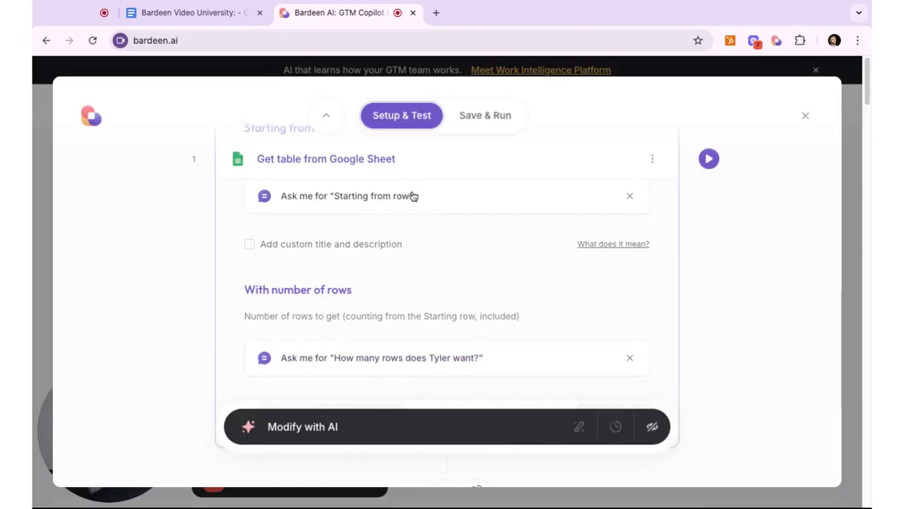
# Step: Save the automation as a manually run playbook in My Playbooks, using the Save only option
pyautogui.click(487, 119)
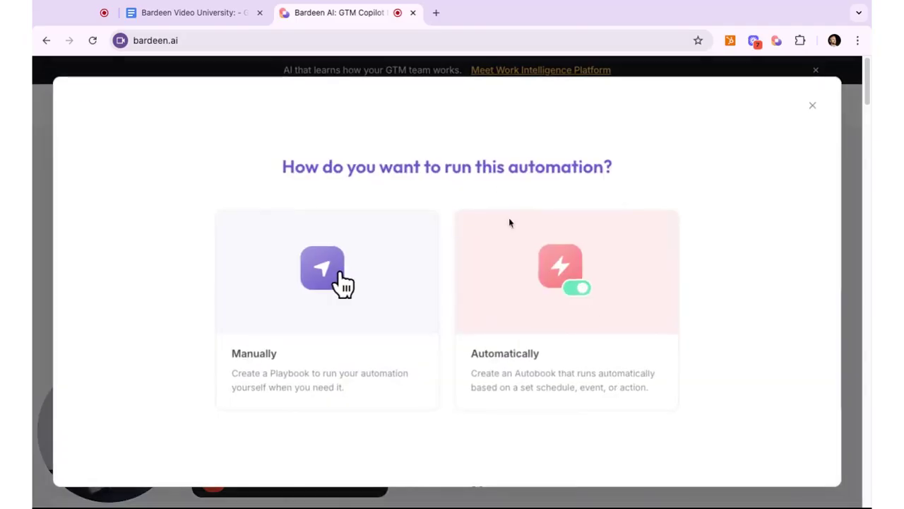
pyautogui.click(338, 381)
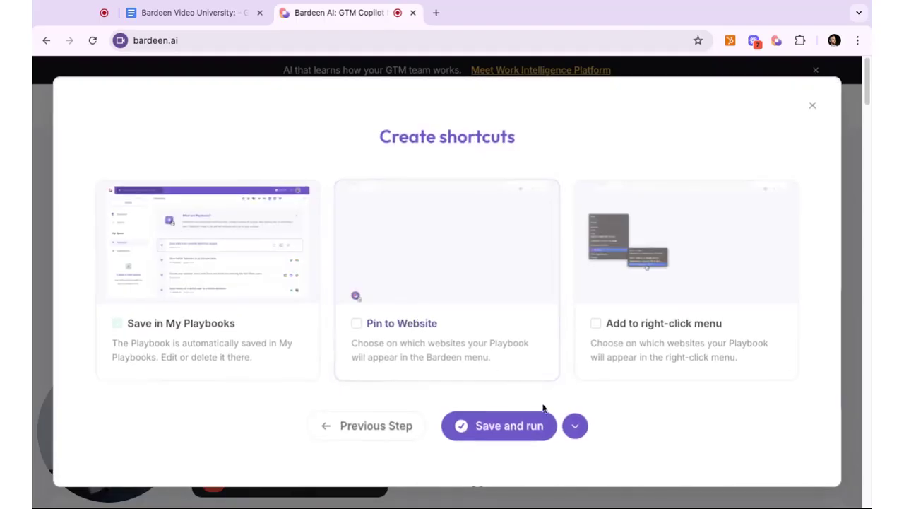
pyautogui.click(574, 425)
pyautogui.click(517, 386)
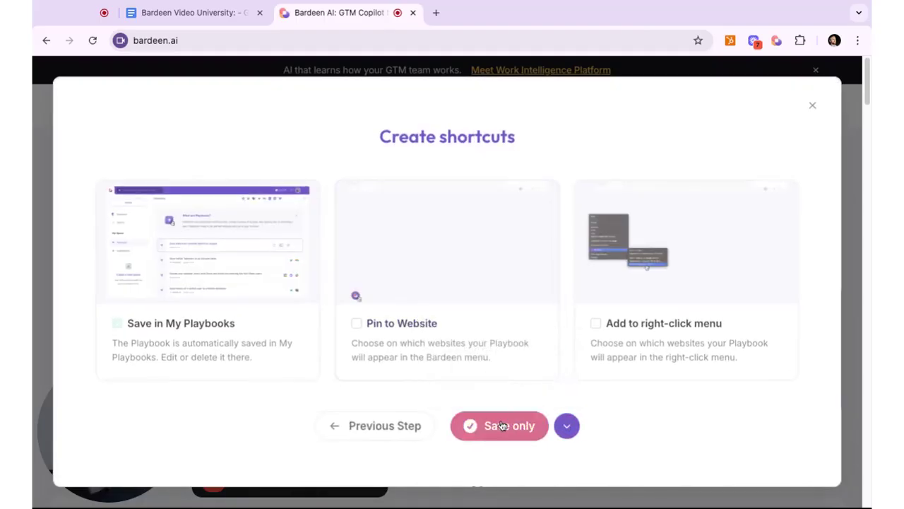
pyautogui.click(496, 425)
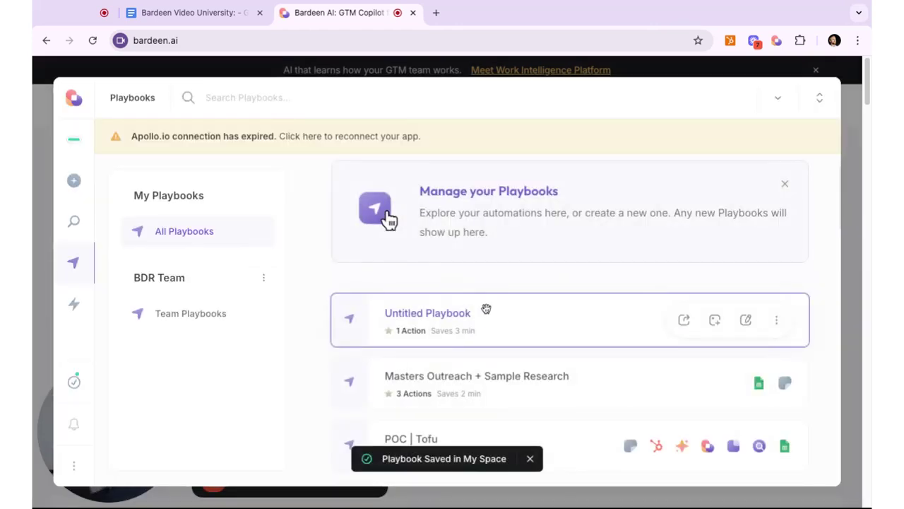
# Step: Run the newly saved Untitled Playbook and choose First as the starting row
pyautogui.click(502, 326)
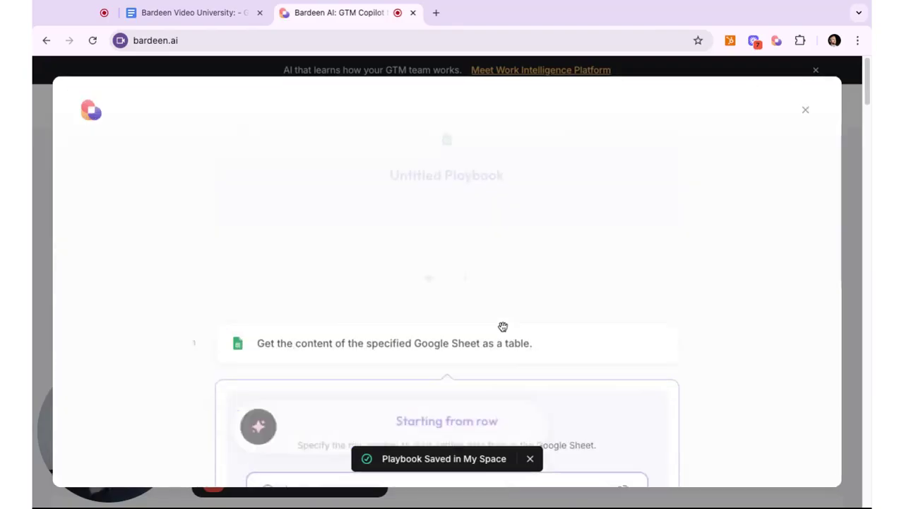
pyautogui.scroll(-1, 426, 220)
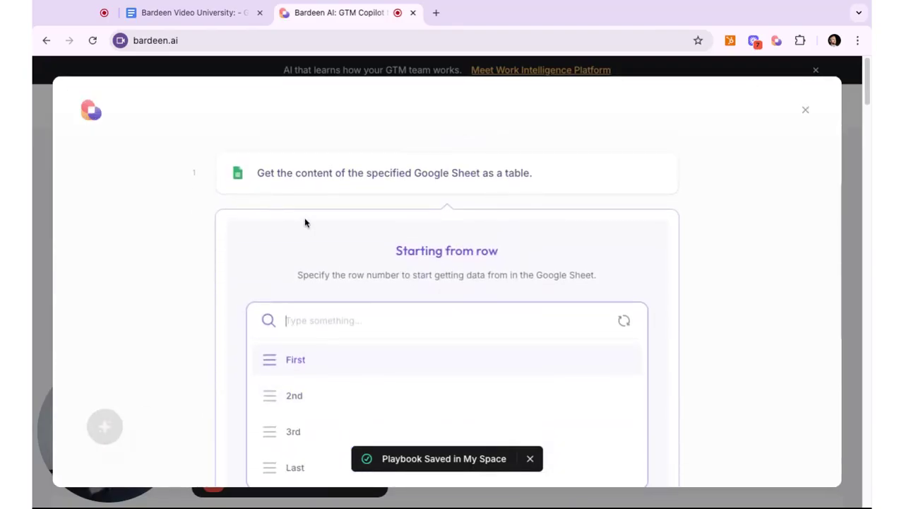
pyautogui.scroll(-1, 305, 224)
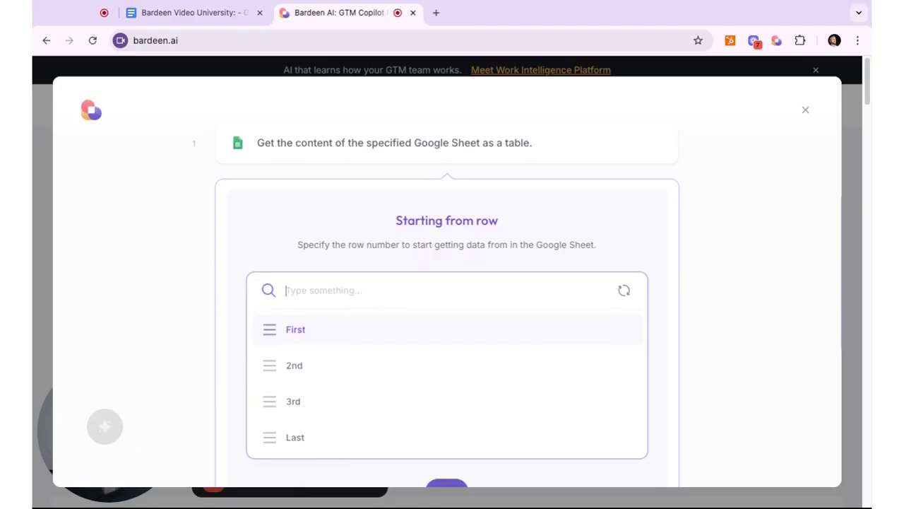
pyautogui.write('5')
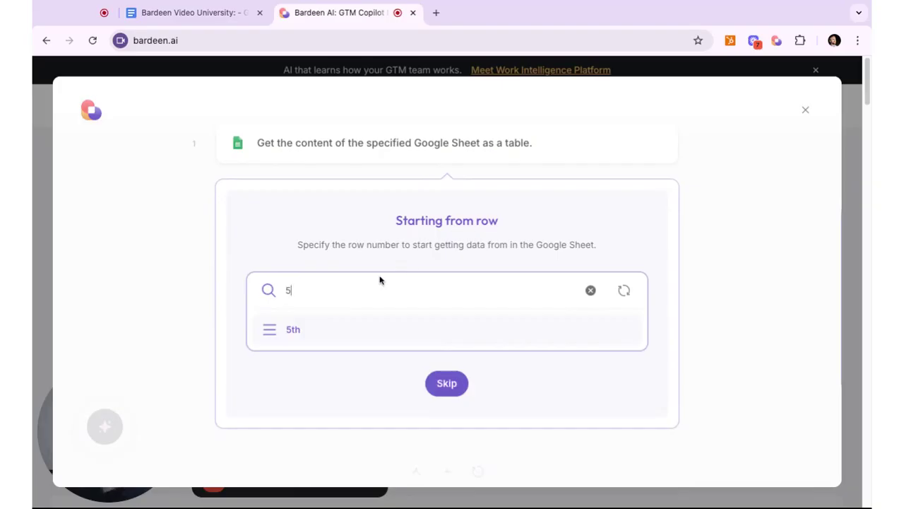
pyautogui.press('BackSpace')
pyautogui.write('1')
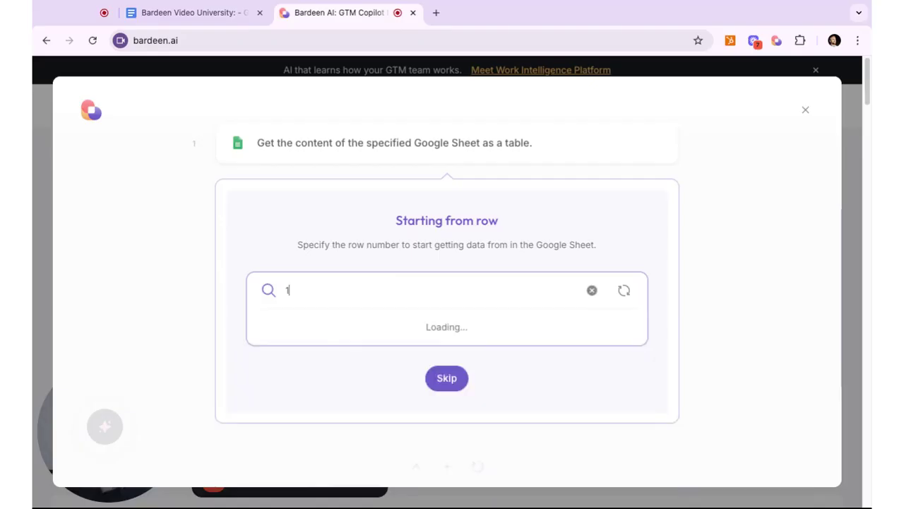
pyautogui.click(335, 327)
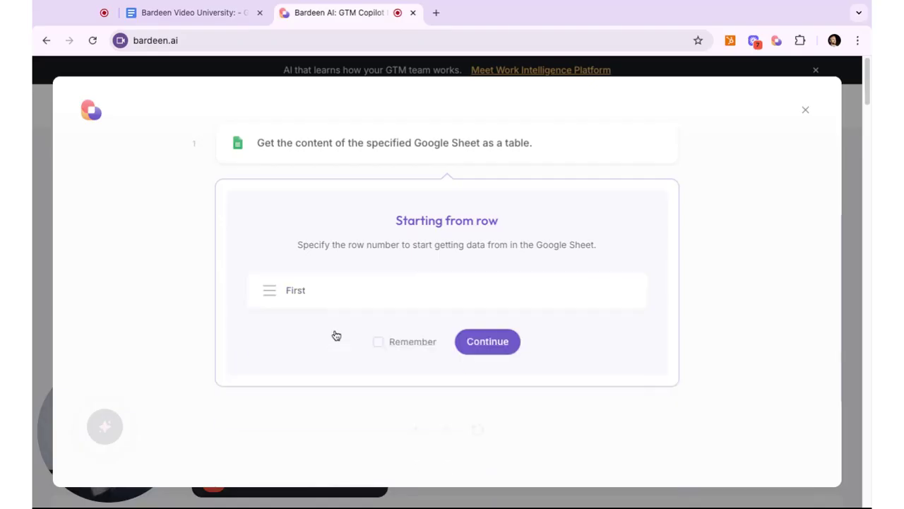
pyautogui.click(487, 343)
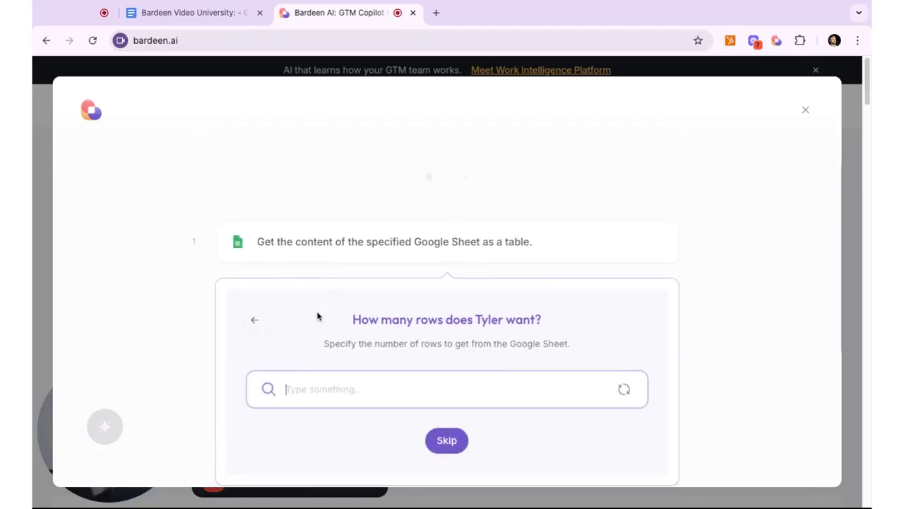
# Step: Answer the row-count question with 5 to complete the run, and close the output table and the playbooks window
pyautogui.moveTo(346, 311); pyautogui.dragTo(551, 324)
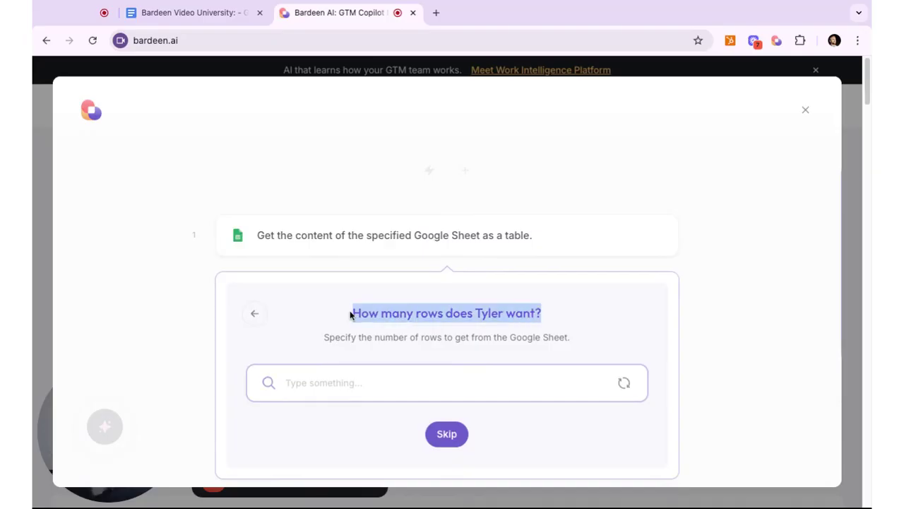
pyautogui.click(566, 328)
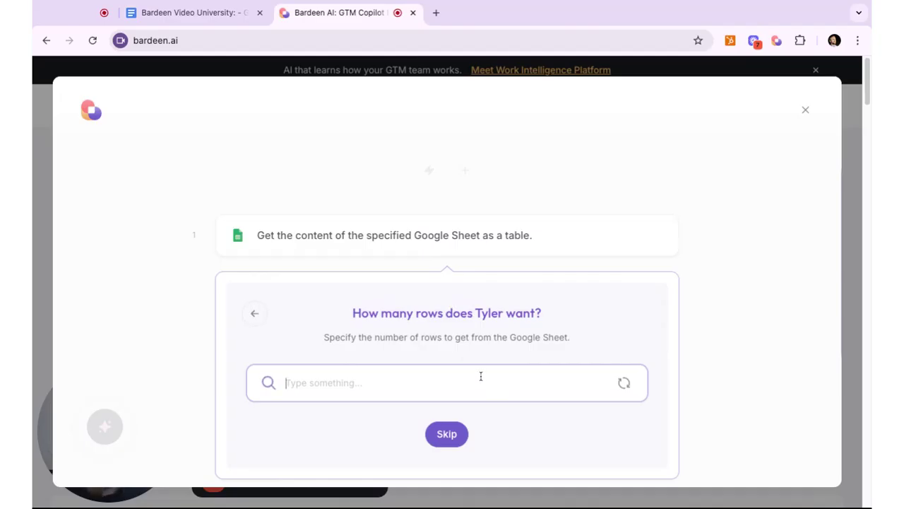
pyautogui.write('5')
pyautogui.click(470, 418)
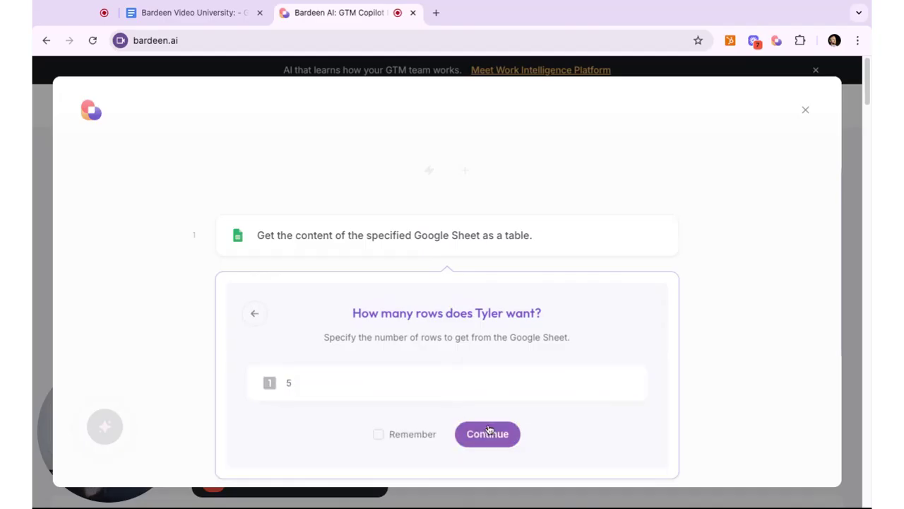
pyautogui.click(488, 433)
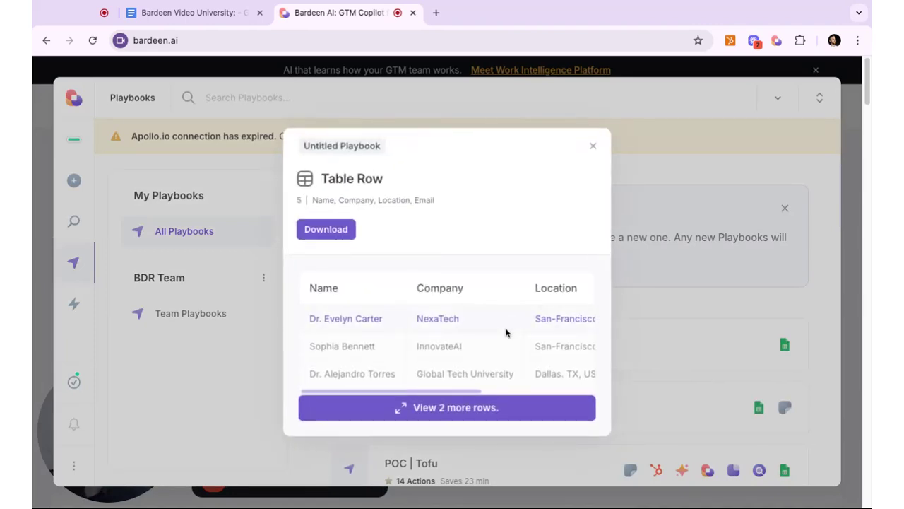
pyautogui.click(594, 149)
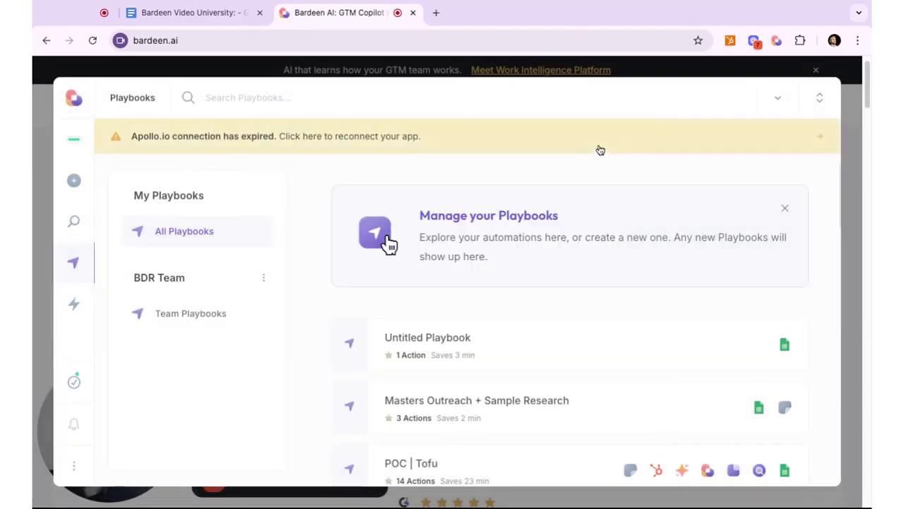
pyautogui.click(855, 96)
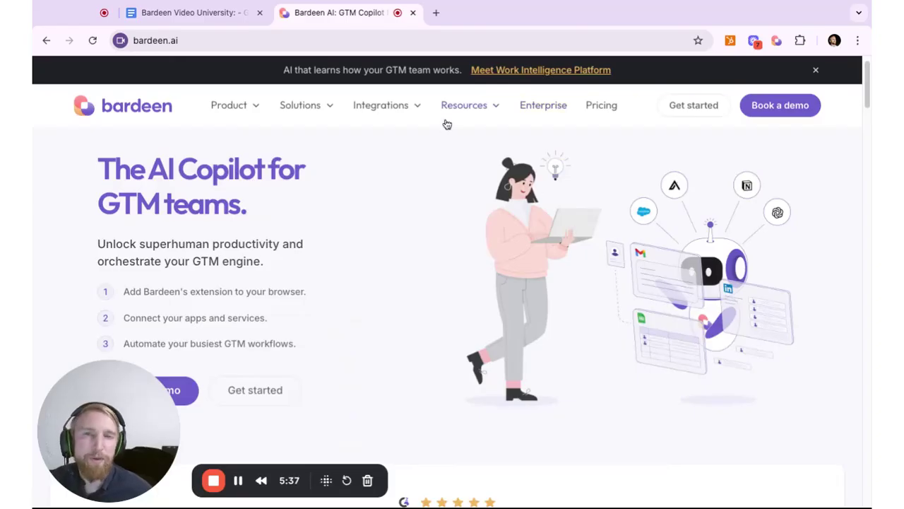